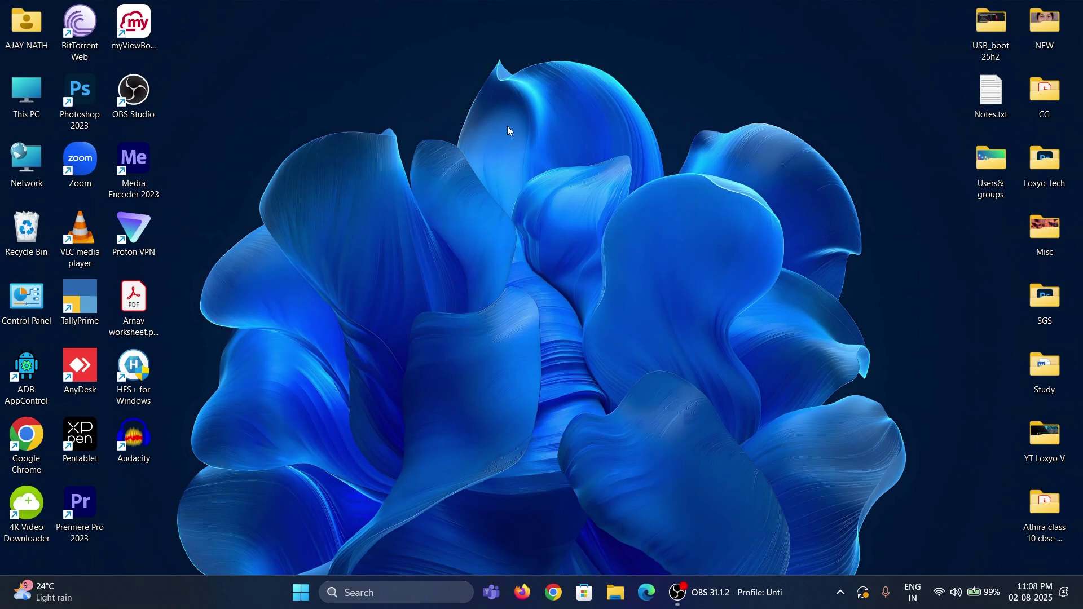
# Refresh the desktop, then search Google for 'windows 11 iot enterprise ltsc' via the suggestion
pyautogui.rightClick(508, 130)
pyautogui.click(604, 182)
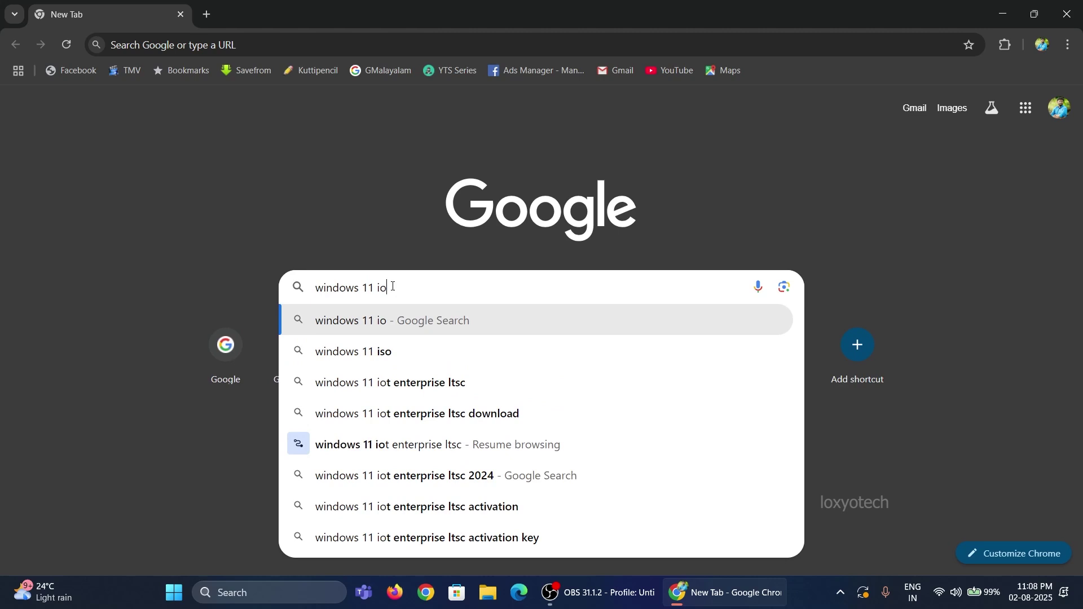
pyautogui.write('t')
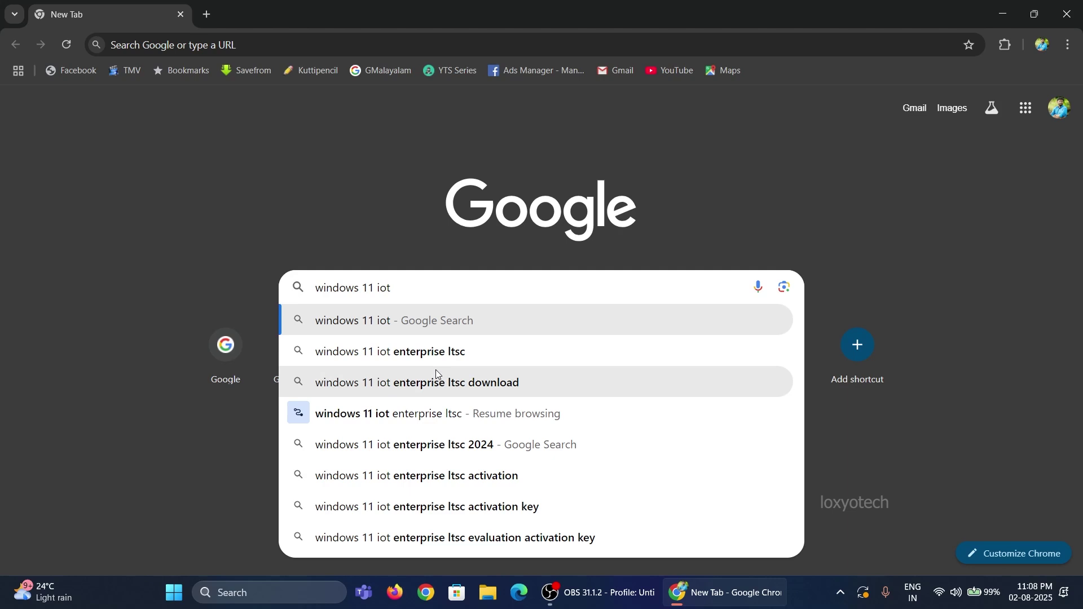
pyautogui.click(429, 352)
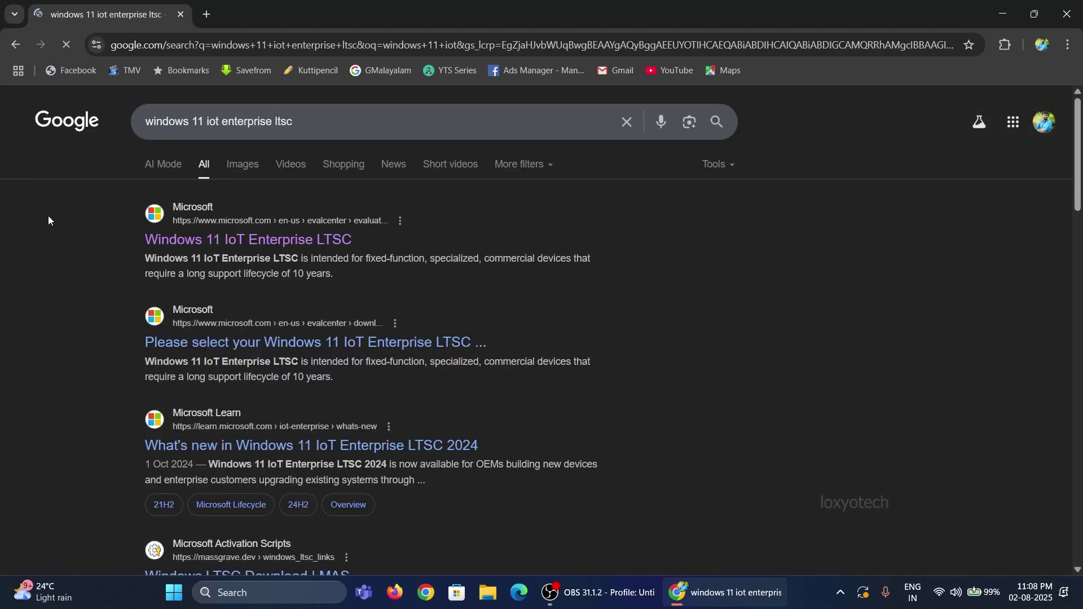
pyautogui.click(320, 241)
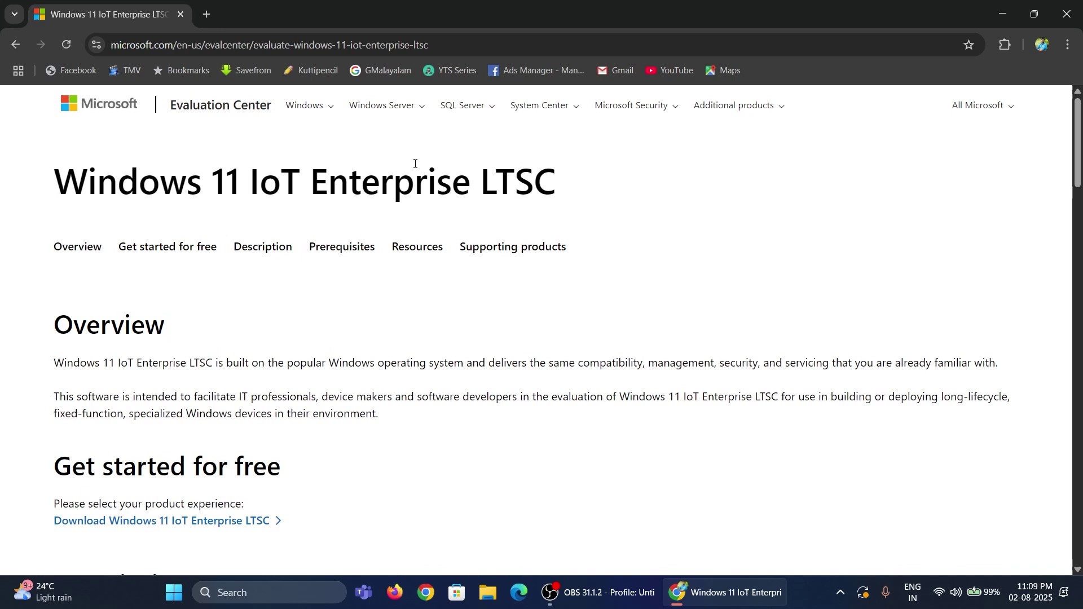
pyautogui.scroll(-1, 504, 295)
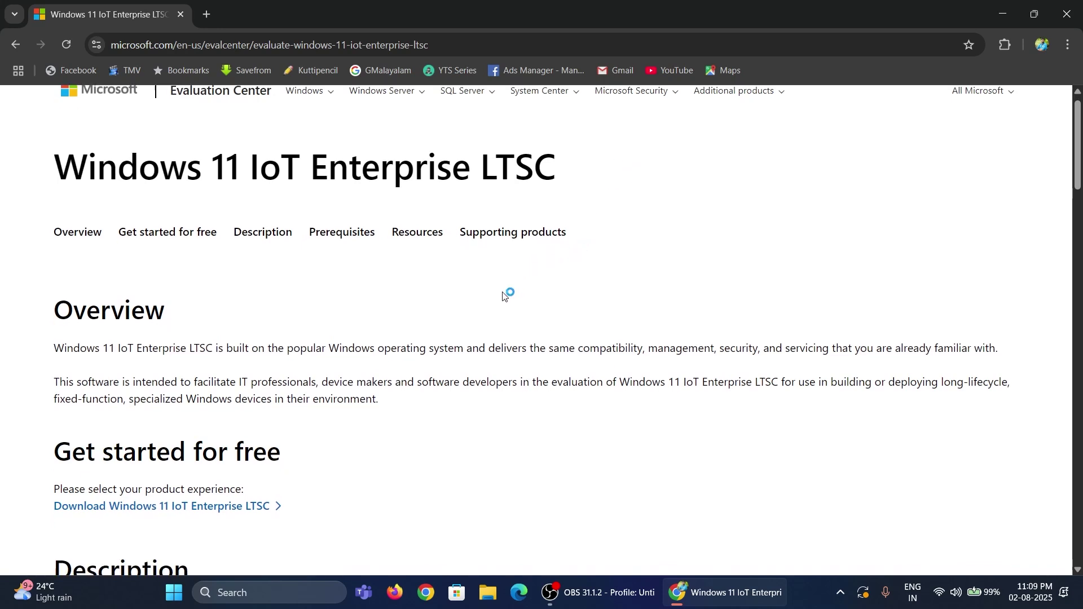
pyautogui.scroll(-10, 504, 296)
pyautogui.scroll(-3, 503, 299)
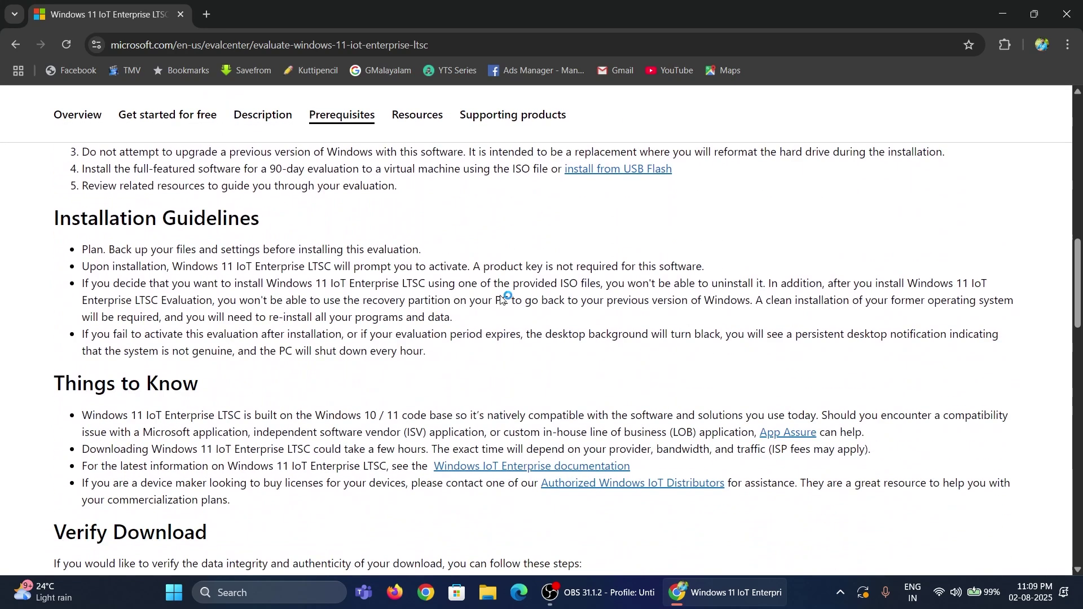
pyautogui.scroll(-5, 442, 389)
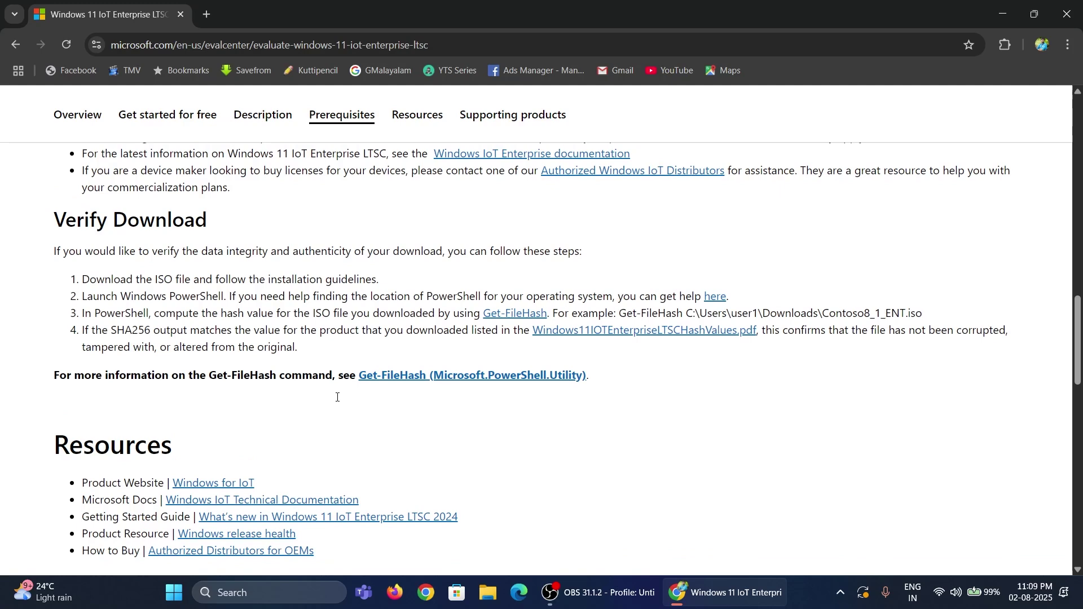
pyautogui.scroll(15, 339, 397)
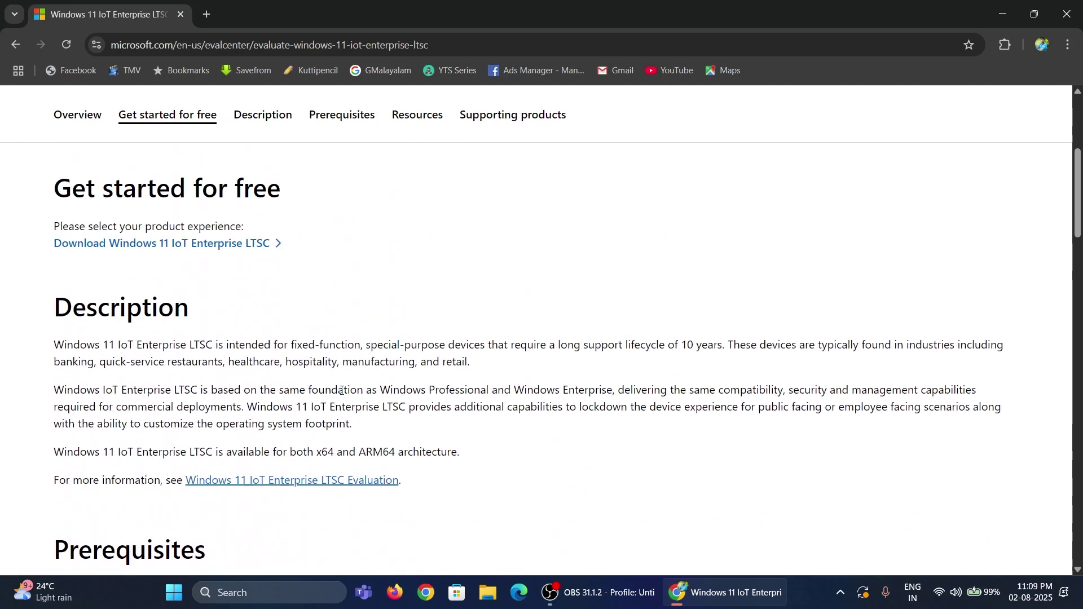
pyautogui.scroll(5, 350, 384)
pyautogui.scroll(-7, 475, 402)
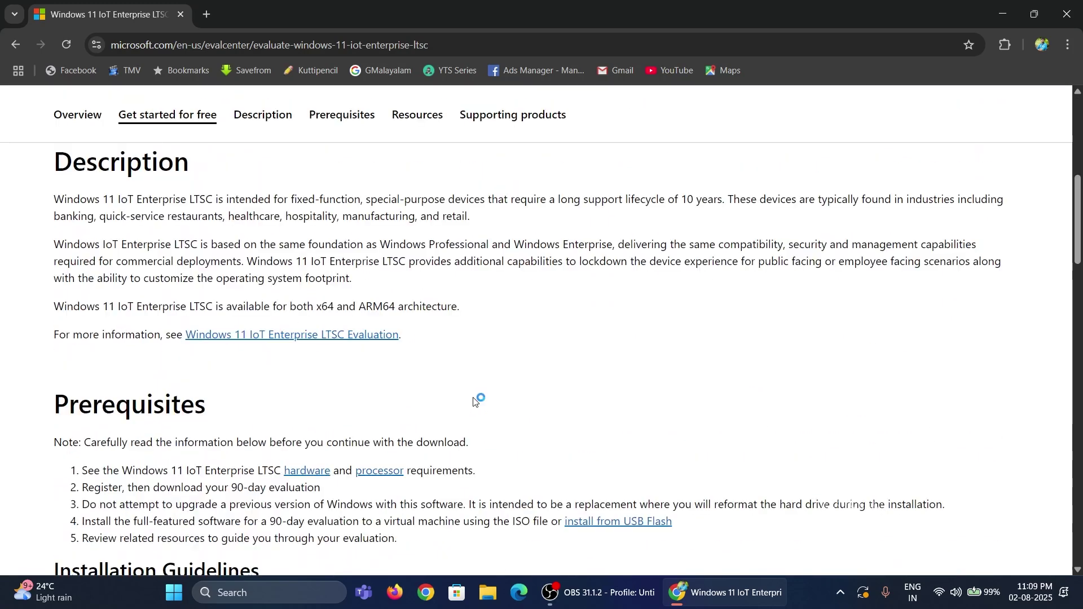
# Open the LTSC Evaluation 'What's new' article in a new tab and switch to it
pyautogui.rightClick(334, 341)
pyautogui.click(372, 346)
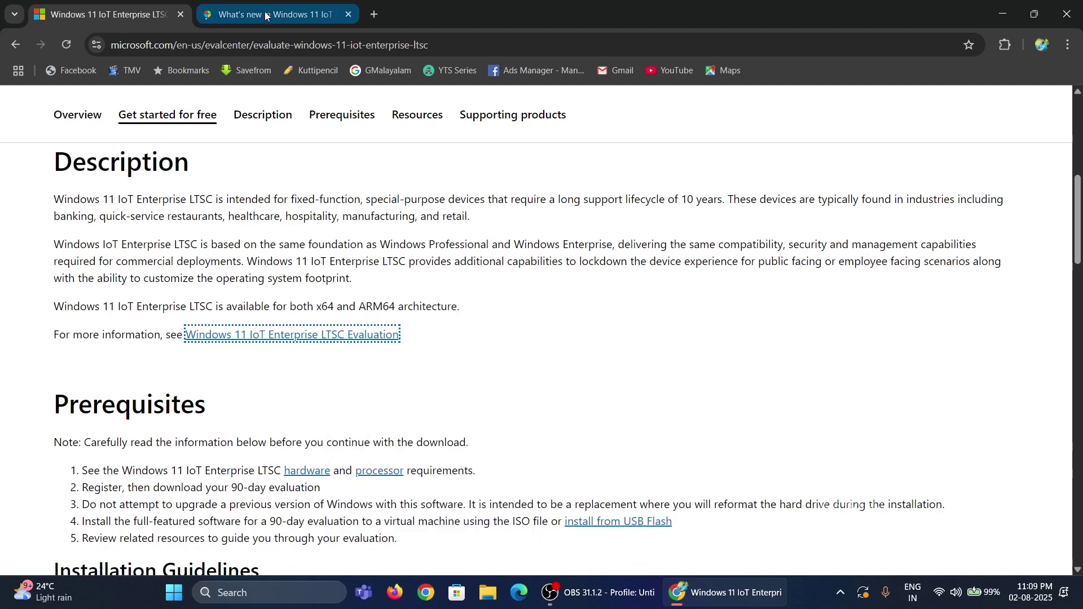
pyautogui.click(265, 13)
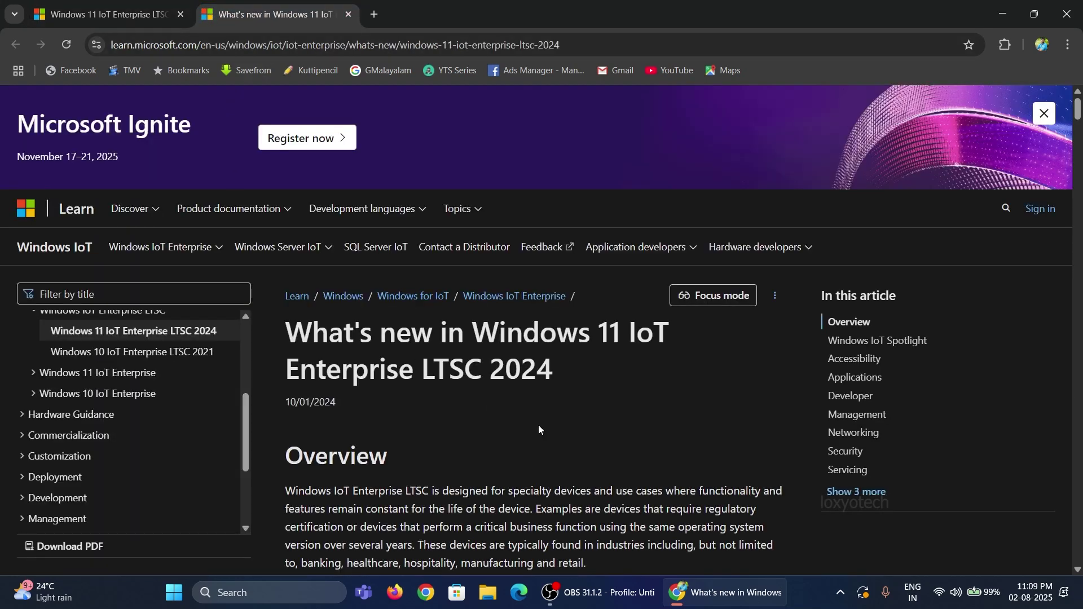
# Scroll down the article and select the Minimum System Requirements page title
pyautogui.scroll(-10, 539, 428)
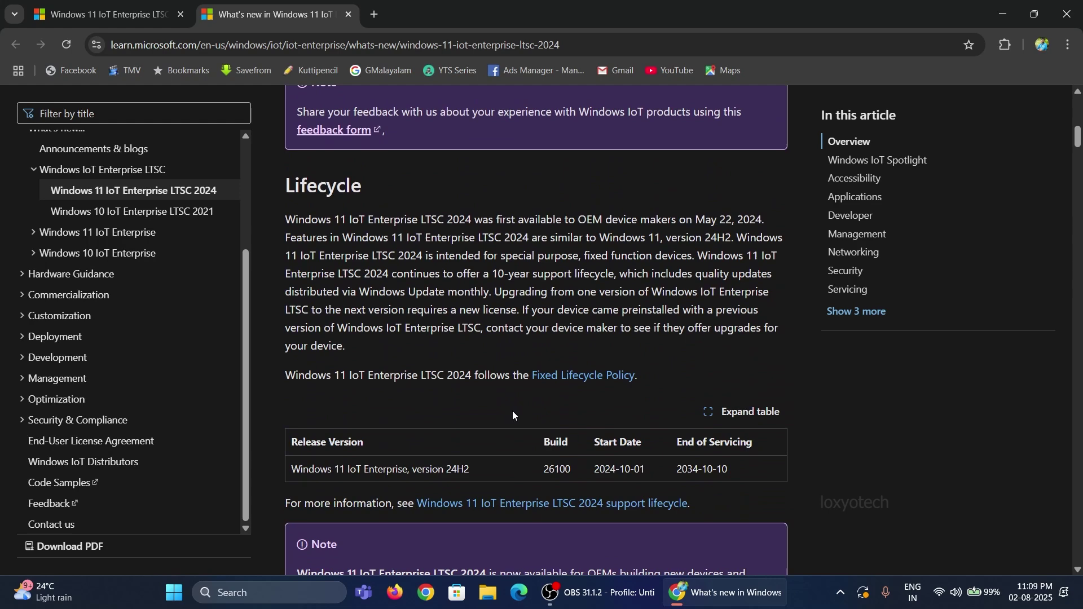
pyautogui.scroll(-10, 514, 416)
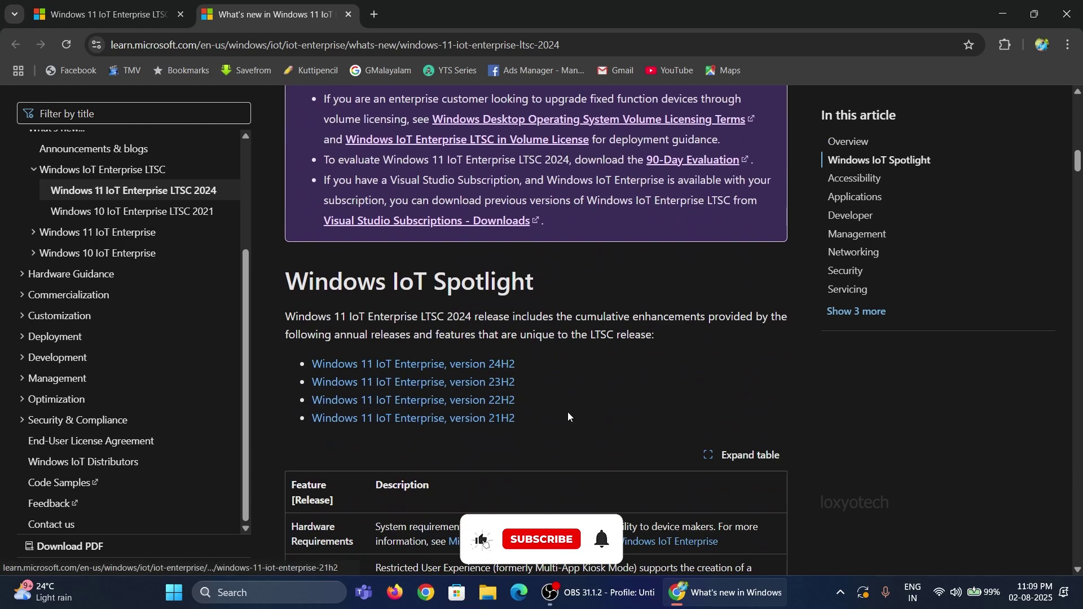
pyautogui.scroll(-7, 568, 412)
pyautogui.scroll(-4, 569, 411)
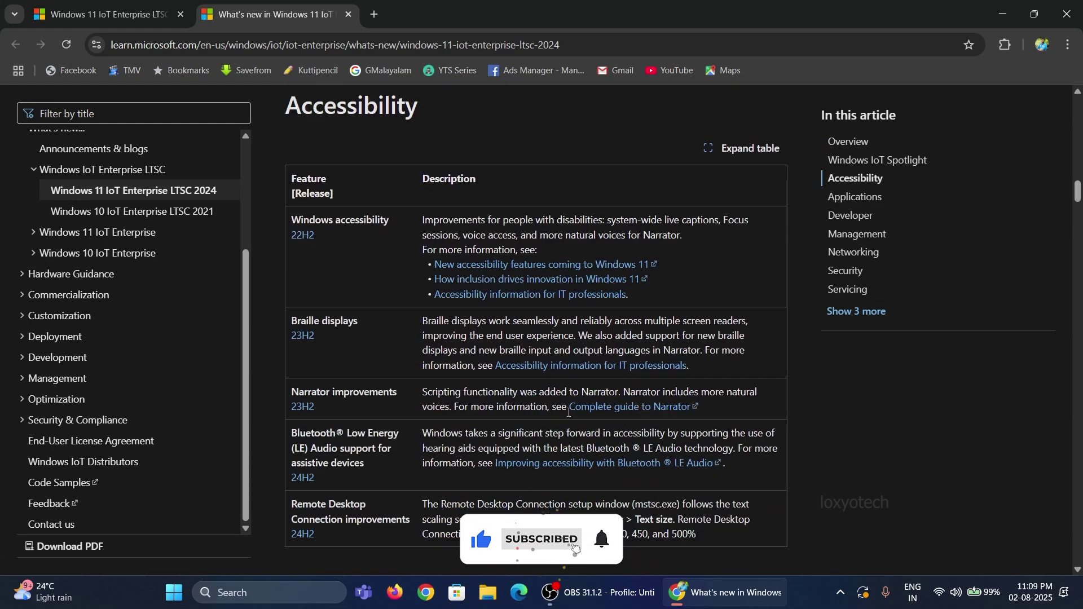
pyautogui.scroll(-10, 569, 412)
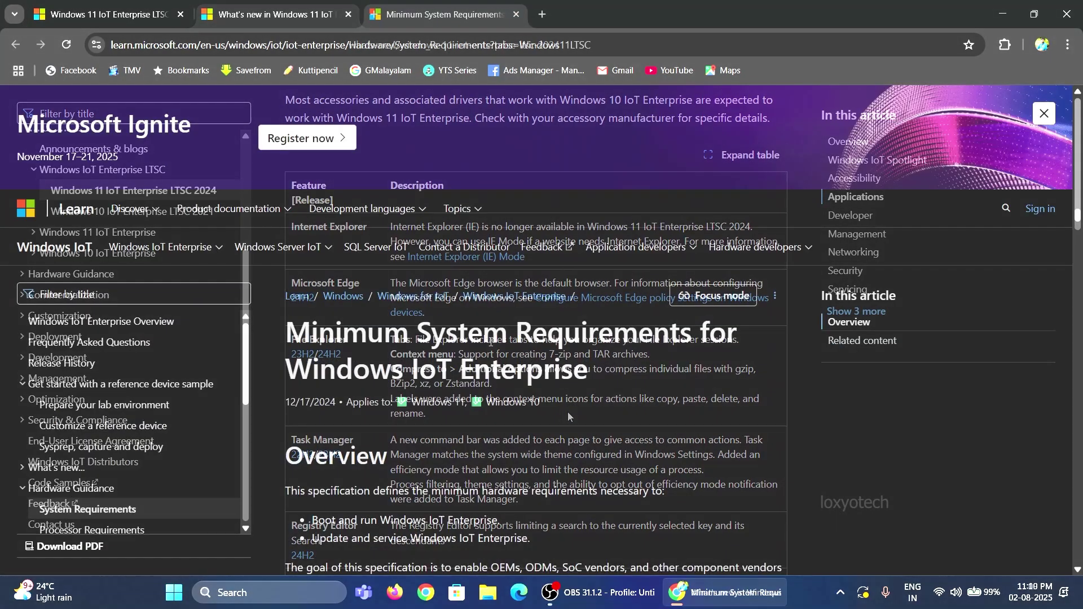
pyautogui.tripleClick(398, 344)
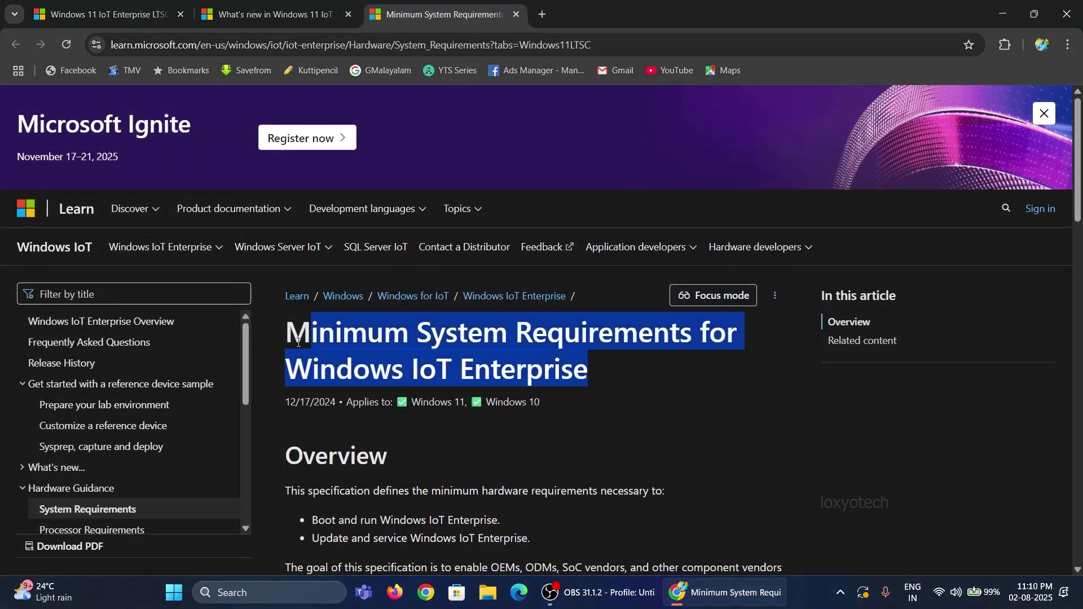
# Highlight the preferred 1 GHz, 2 Cores processor and optional 2 GB memory requirements
pyautogui.click(422, 338)
pyautogui.scroll(-4, 339, 323)
pyautogui.scroll(-12, 379, 339)
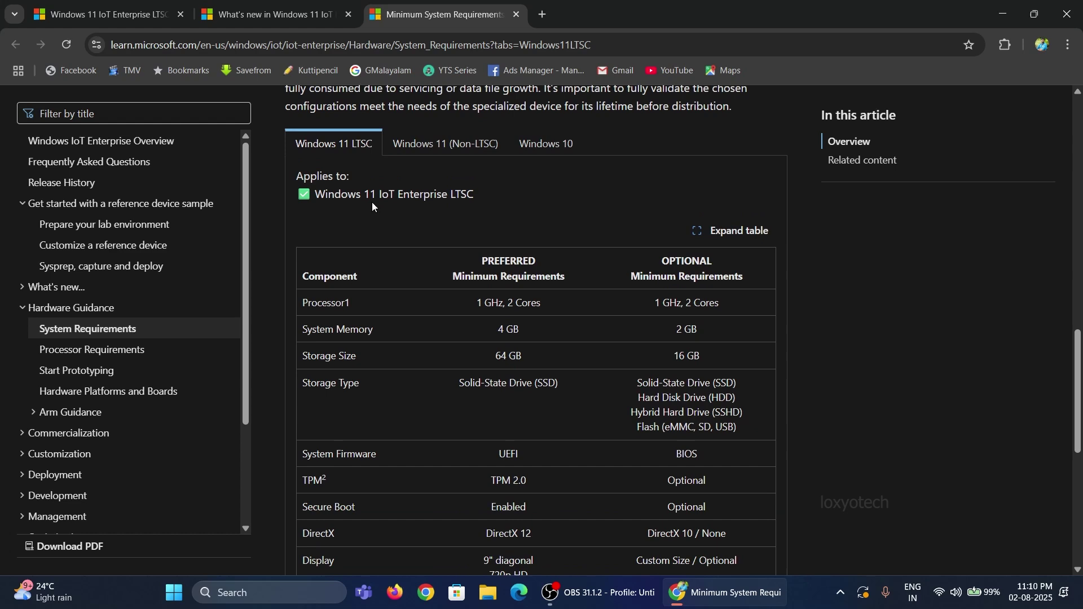
pyautogui.scroll(-1, 520, 284)
pyautogui.moveTo(476, 233); pyautogui.dragTo(549, 236)
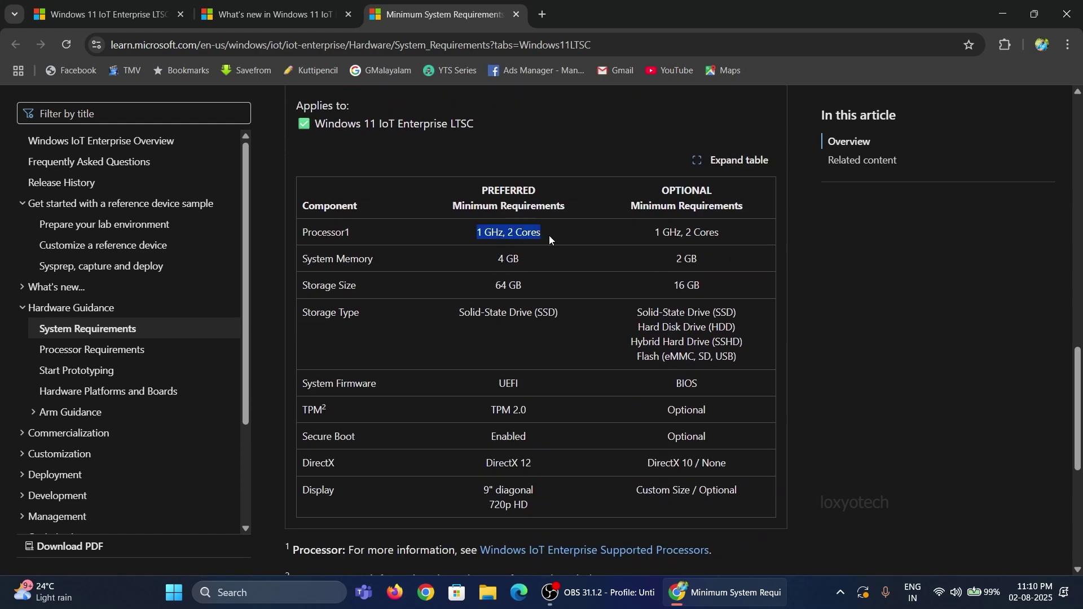
pyautogui.click(694, 256)
pyautogui.moveTo(692, 259); pyautogui.dragTo(679, 260)
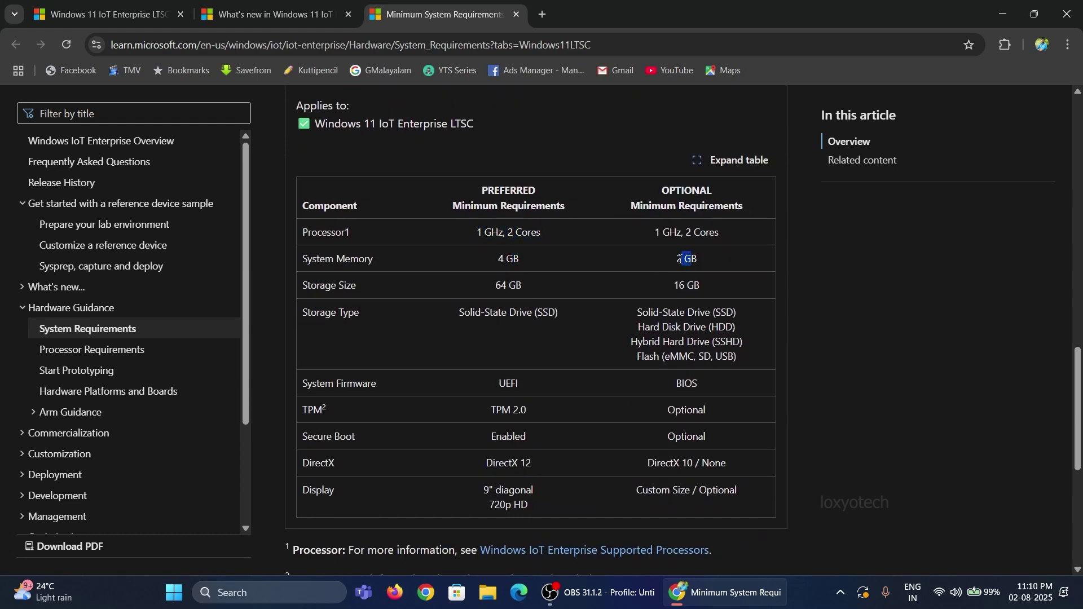
pyautogui.click(547, 296)
pyautogui.scroll(-2, 518, 287)
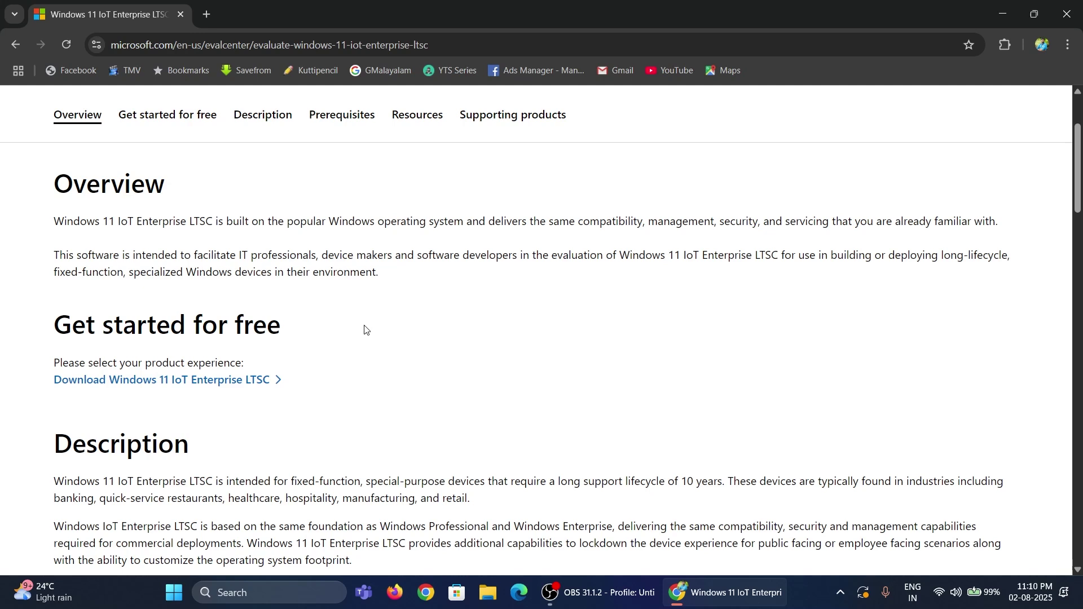
# Open the Download Windows 11 IoT Enterprise LTSC registration form and submit it
pyautogui.click(201, 379)
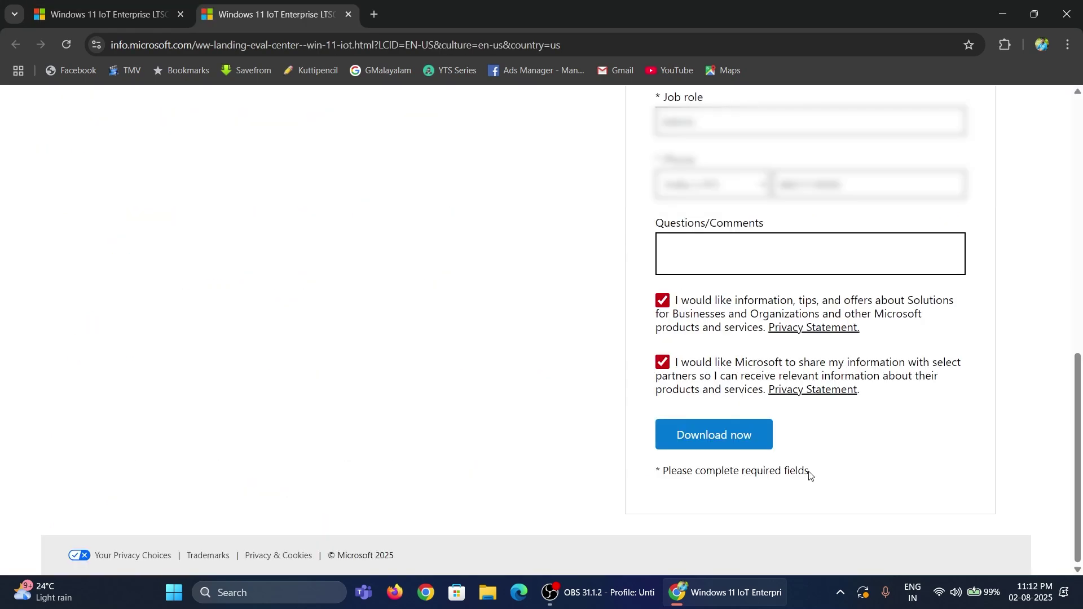
pyautogui.click(714, 446)
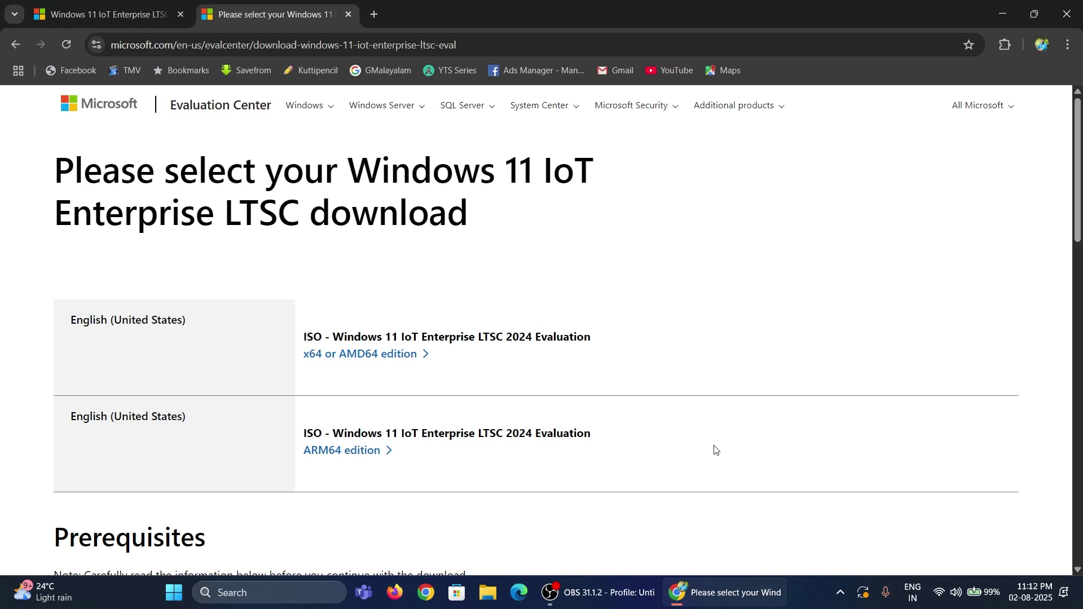
# Download the x64 (AMD64) edition of the LTSC 2024 Evaluation ISO
pyautogui.scroll(-3, 719, 407)
pyautogui.scroll(3, 712, 373)
pyautogui.scroll(-1, 709, 370)
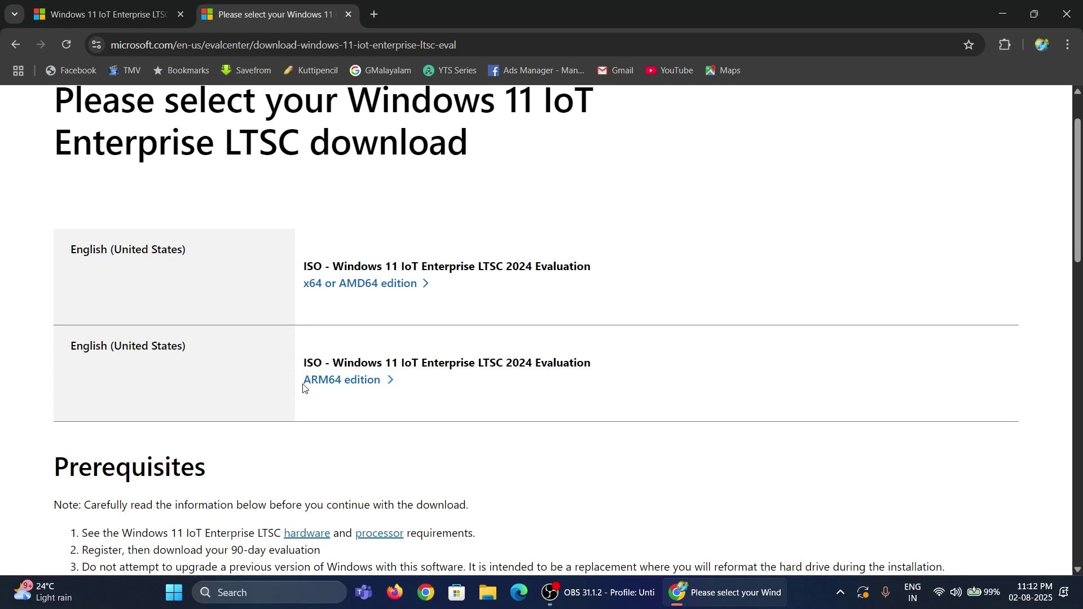
pyautogui.scroll(-3, 490, 353)
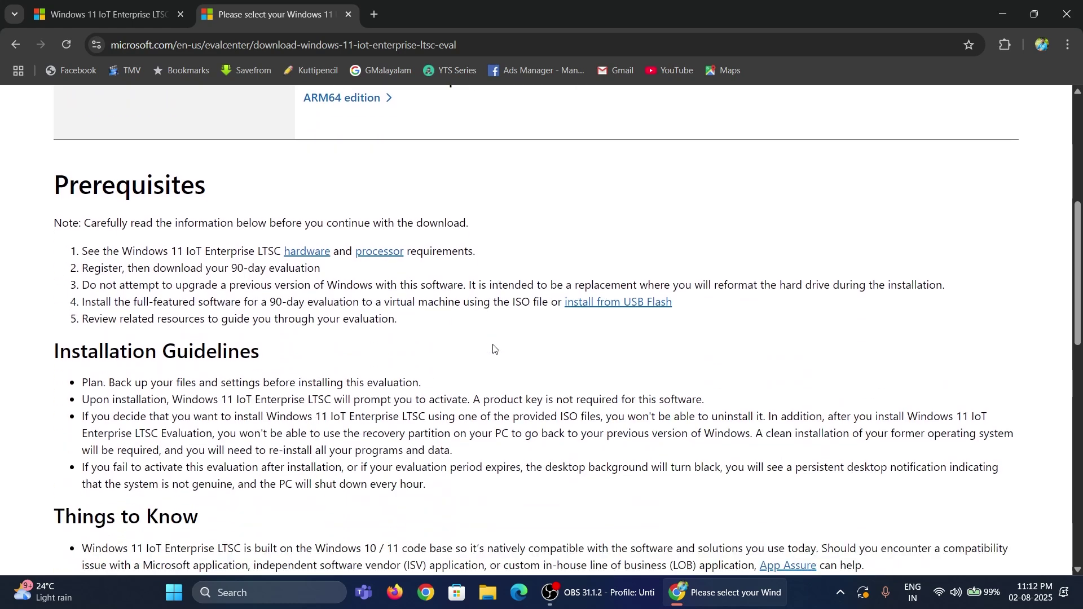
pyautogui.scroll(5, 493, 346)
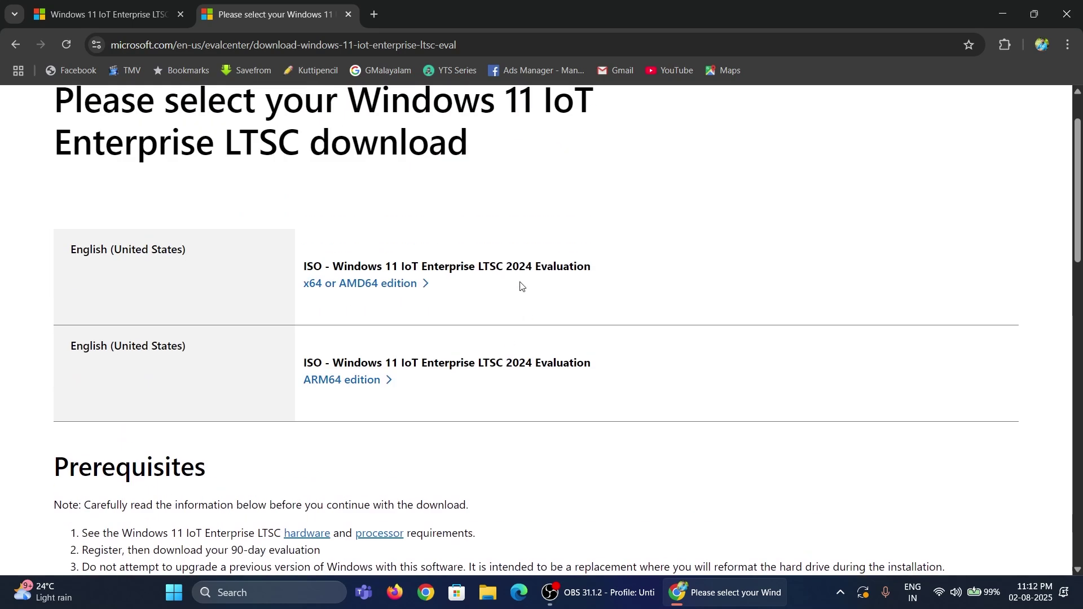
pyautogui.click(362, 284)
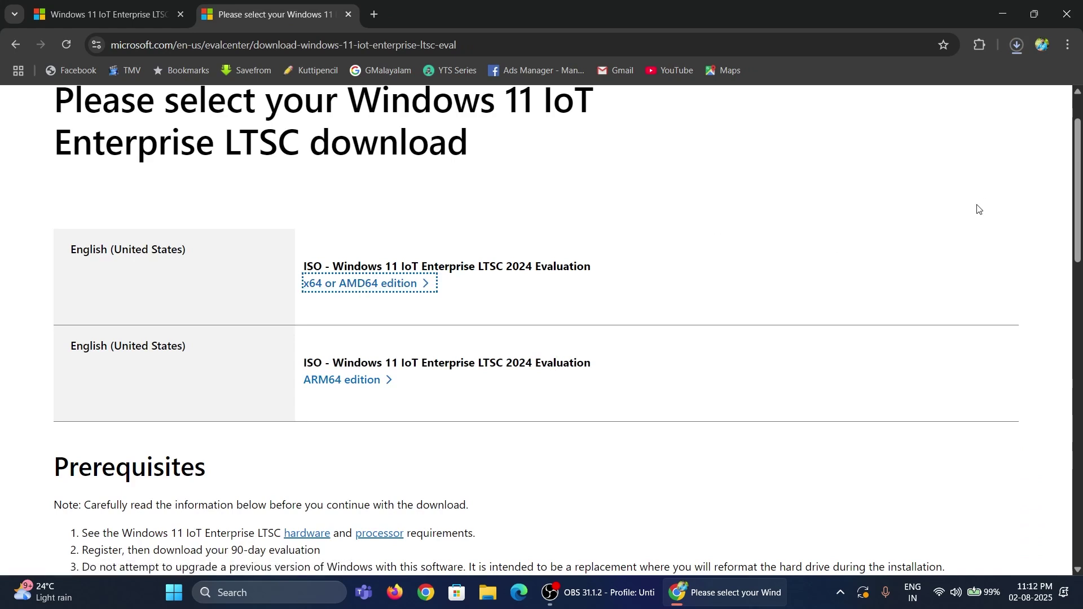
# Check the ISO download progress in Downloads, then close the folder window and refresh the desktop
pyautogui.hotkey('ctrl', 'j')
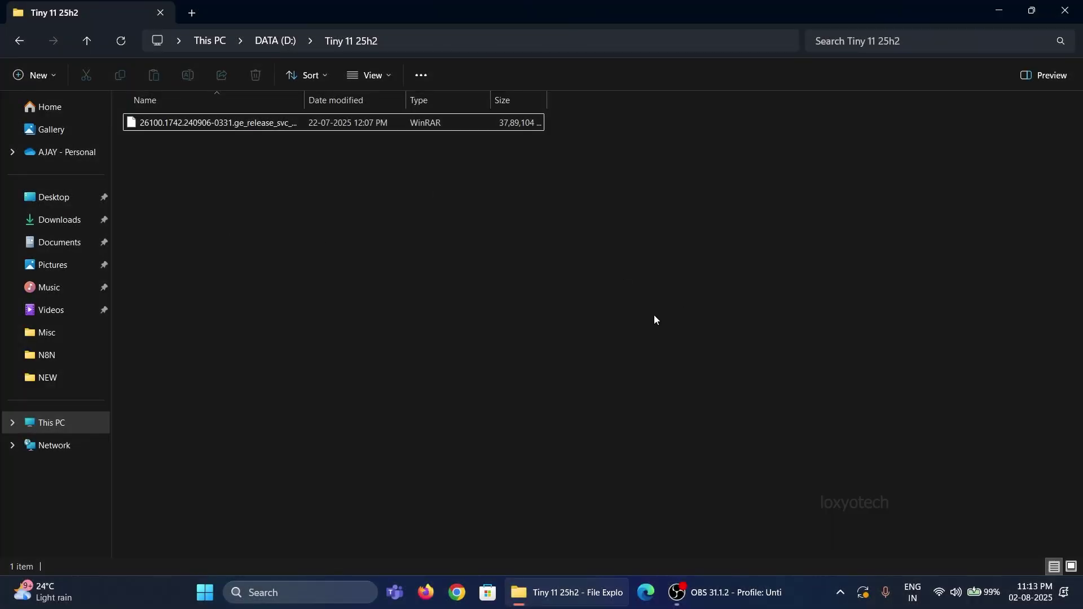
pyautogui.click(1065, 11)
pyautogui.rightClick(592, 205)
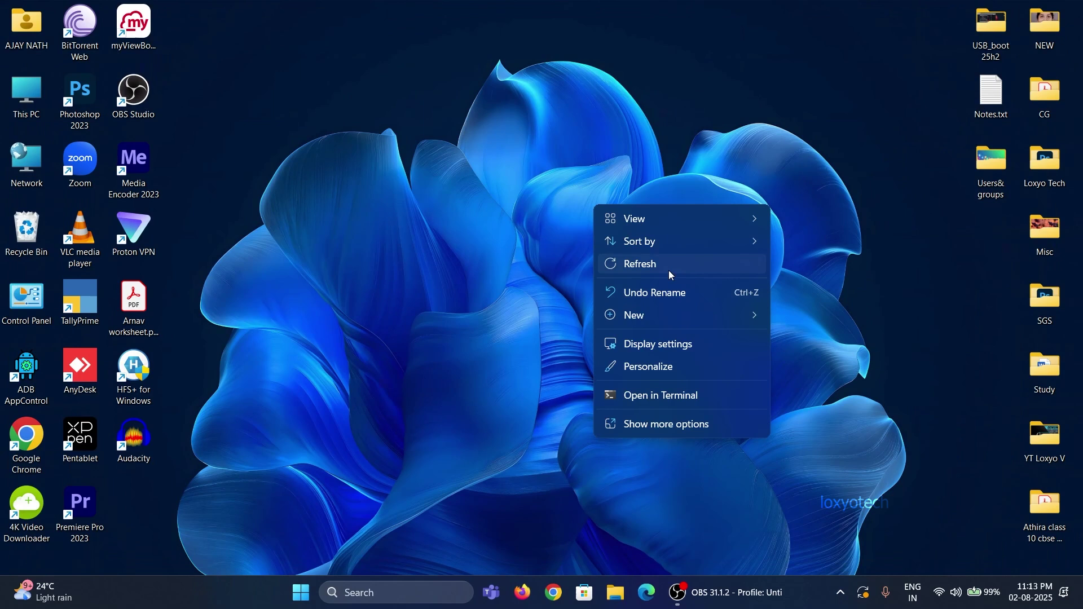
pyautogui.click(669, 270)
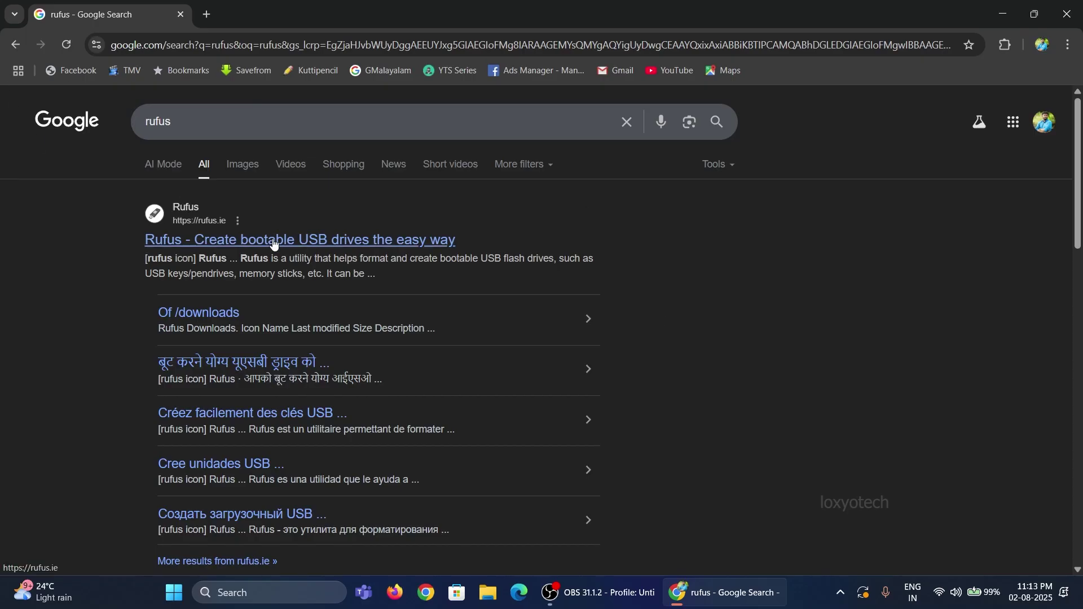
# Download rufus-4.9.exe from rufus.ie and allow it to run
pyautogui.click(273, 240)
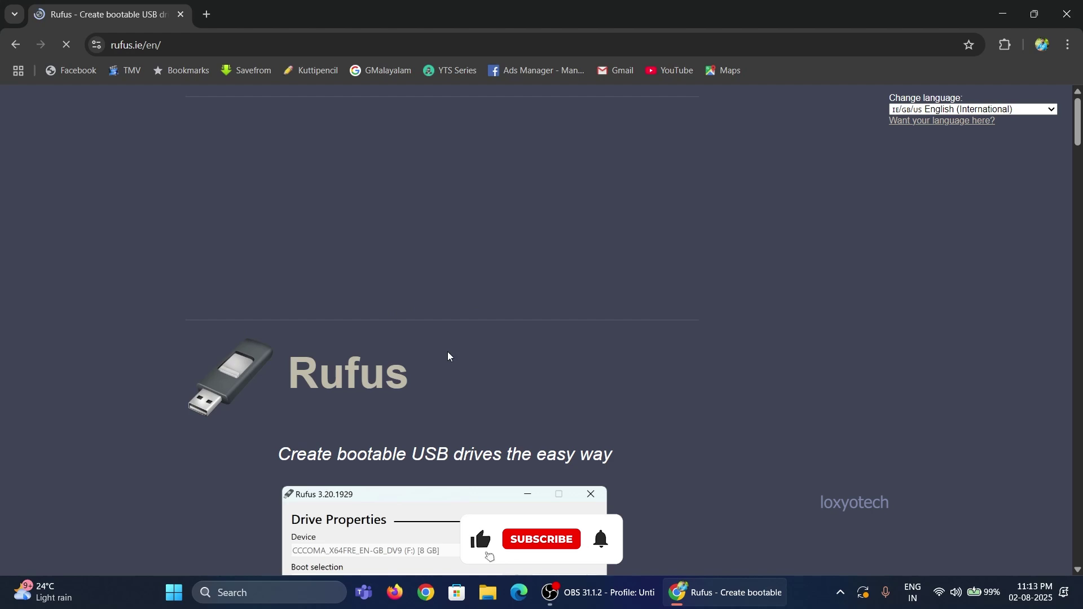
pyautogui.scroll(-10, 641, 355)
pyautogui.scroll(-5, 782, 320)
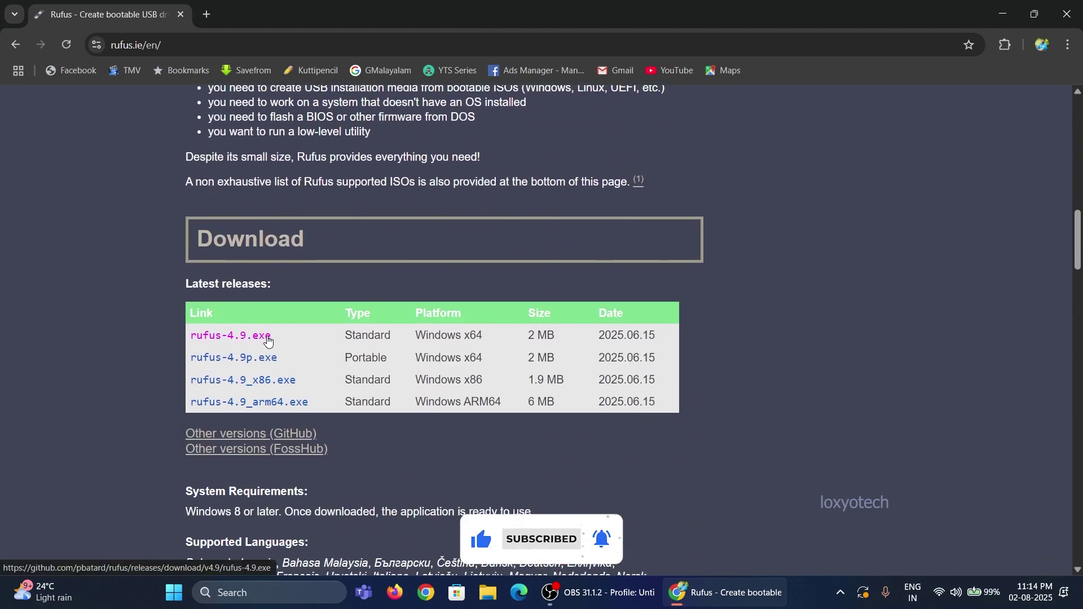
pyautogui.click(269, 337)
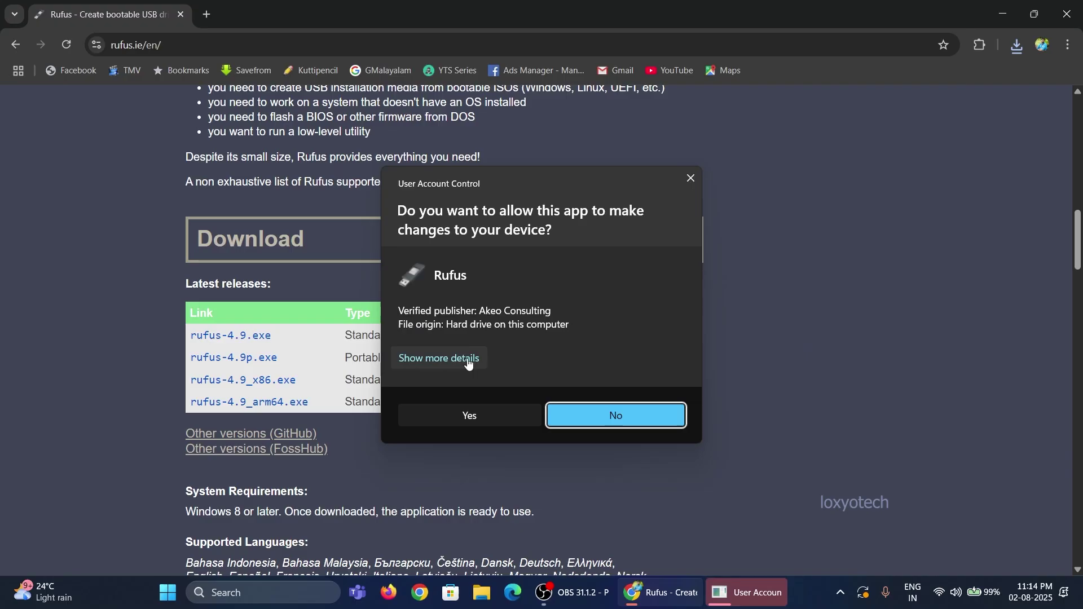
pyautogui.click(454, 415)
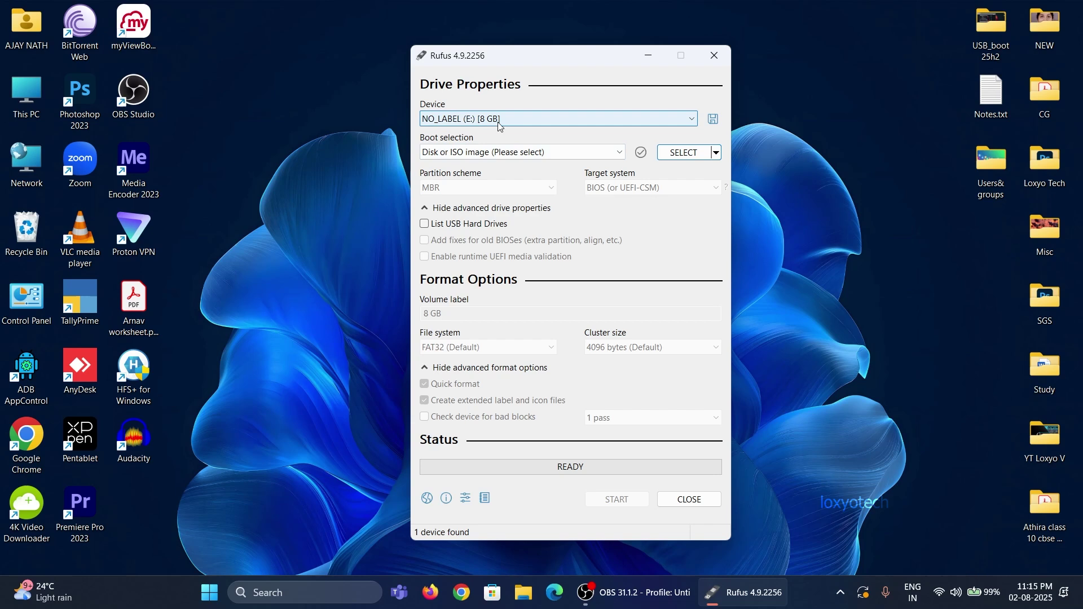
# Keep the 8 GB NO_LABEL (E:) drive as target and load the downloaded LTSC ISO
pyautogui.click(513, 119)
pyautogui.click(461, 137)
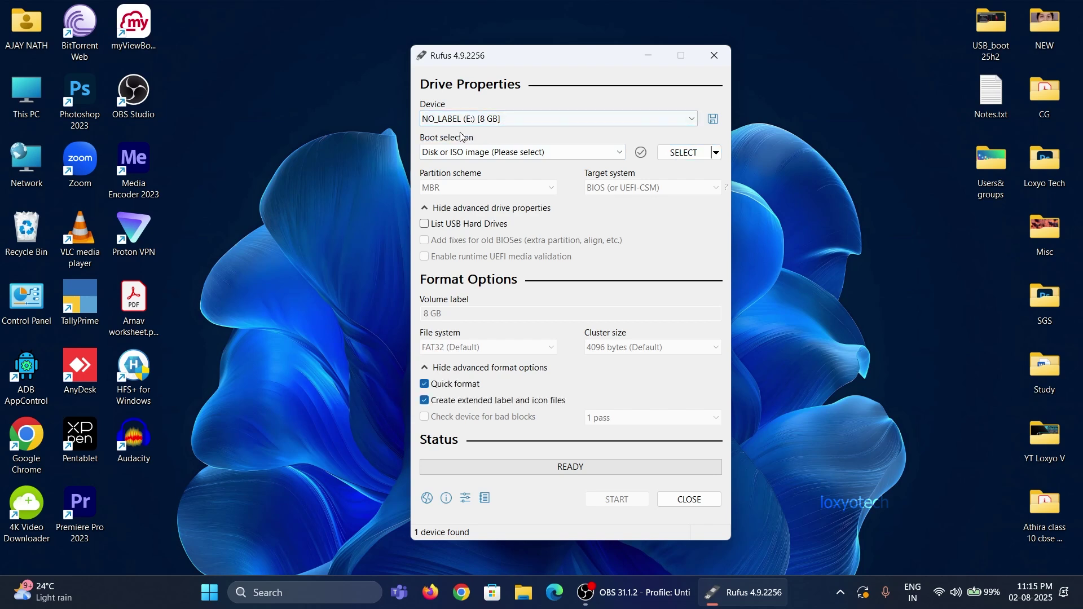
pyautogui.click(684, 152)
pyautogui.click(630, 175)
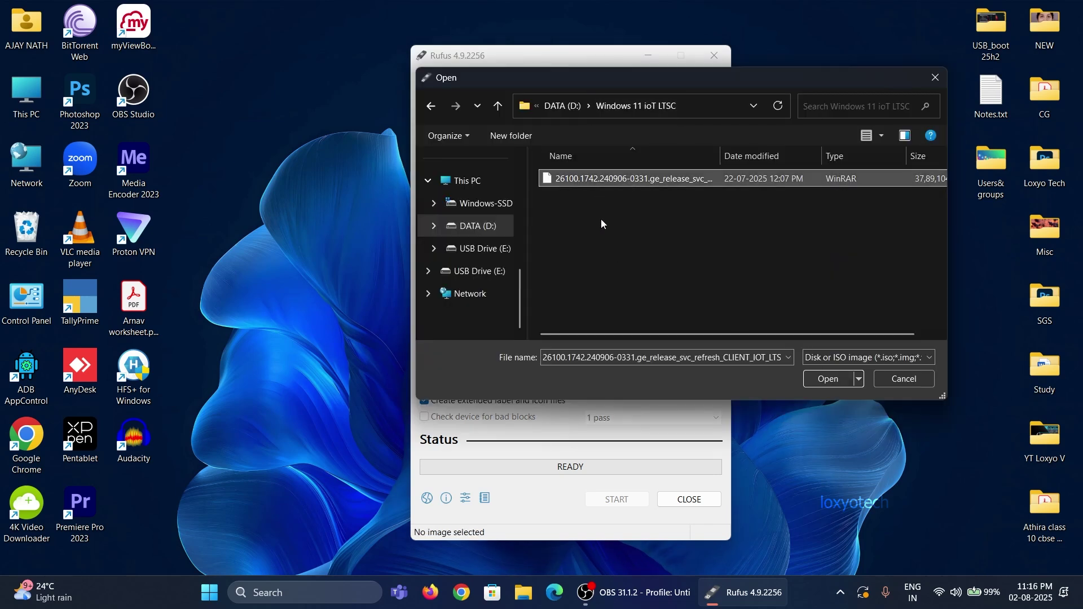
pyautogui.click(826, 382)
# Set the volume label to 'Windows ioT LTSC'
pyautogui.write('Windo')
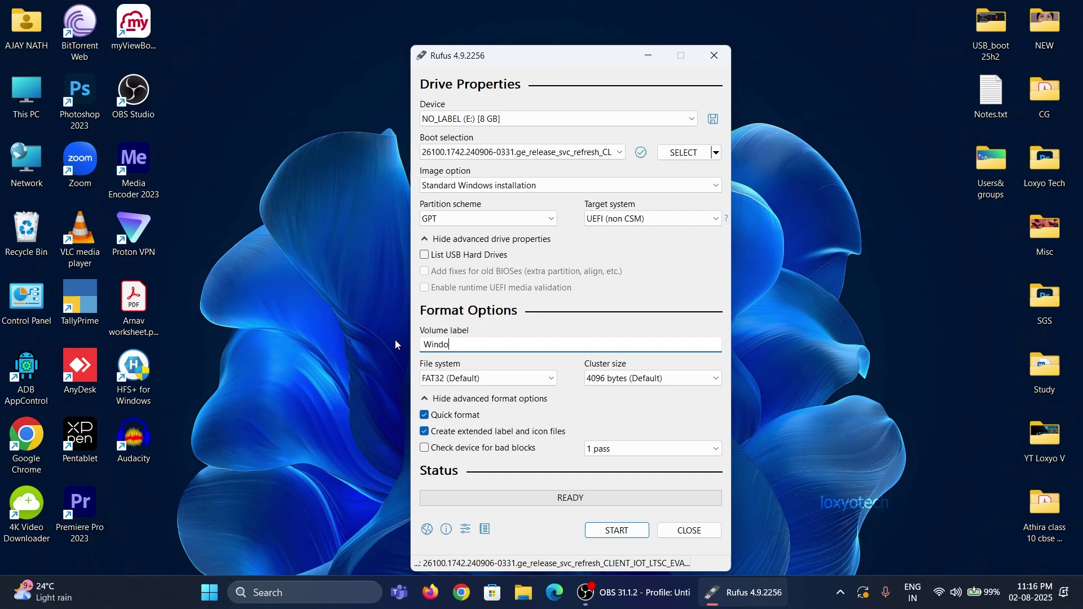
pyautogui.write('ws iO')
pyautogui.press('BackSpace')
pyautogui.write('oT LTSC')
# Start the write with all Windows customization options unchecked and accept erasing the USB drive
pyautogui.click(615, 533)
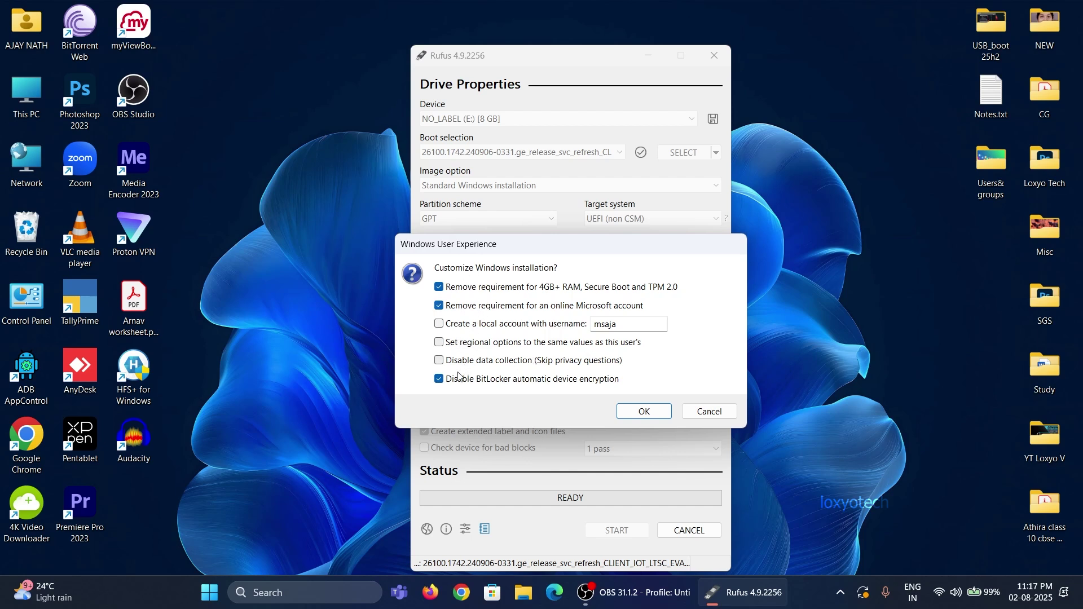
pyautogui.click(440, 288)
pyautogui.click(440, 306)
pyautogui.click(441, 380)
pyautogui.click(642, 413)
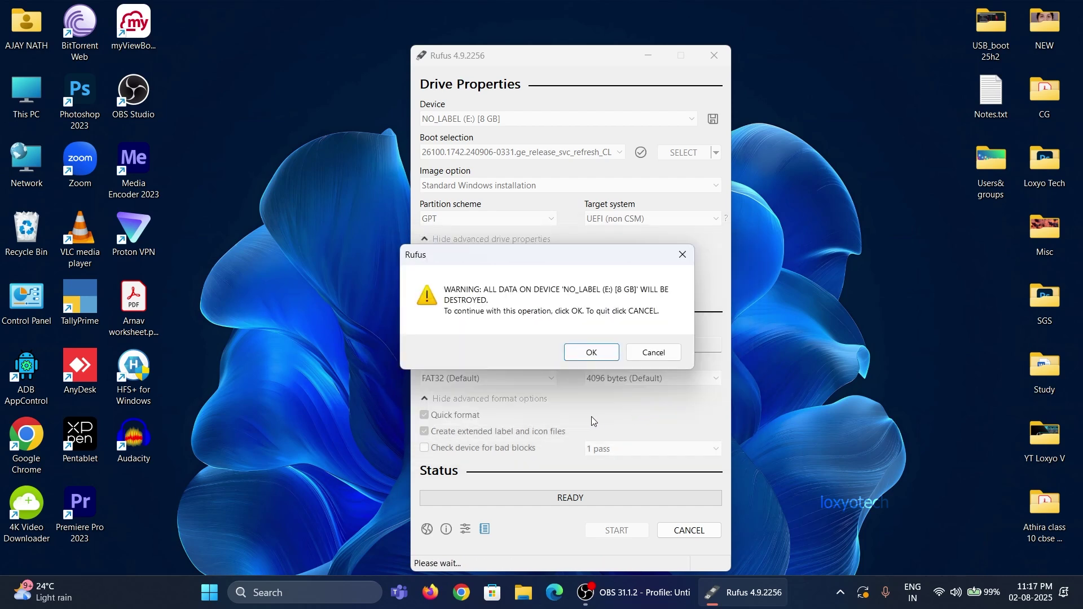
pyautogui.press('Return')
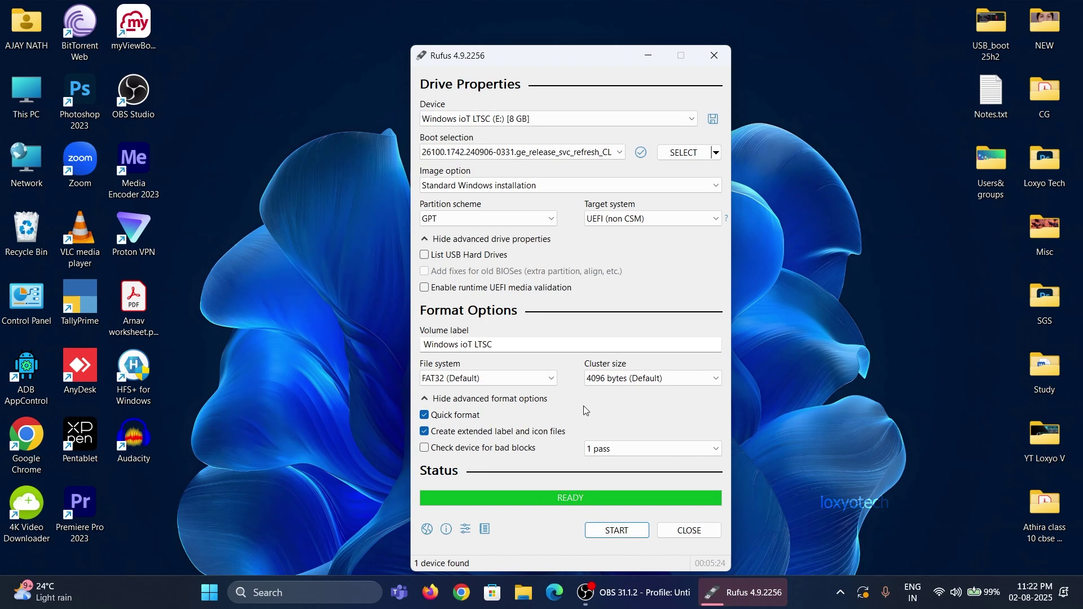
# Close Rufus, restart the PC, and continue Windows Setup with English (United States) settings
pyautogui.click(689, 530)
pyautogui.click(297, 591)
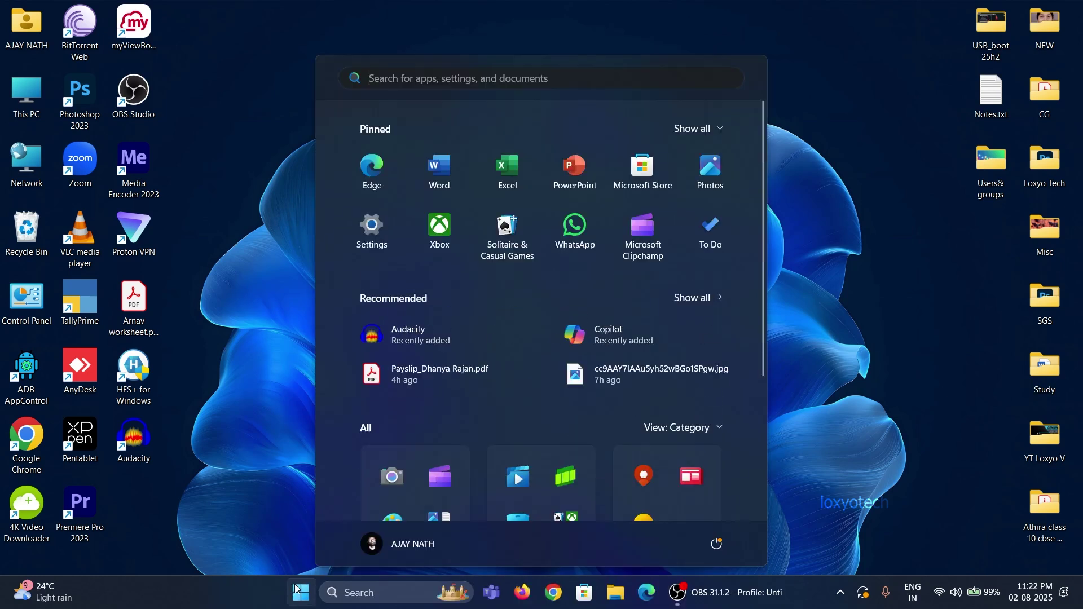
pyautogui.click(717, 544)
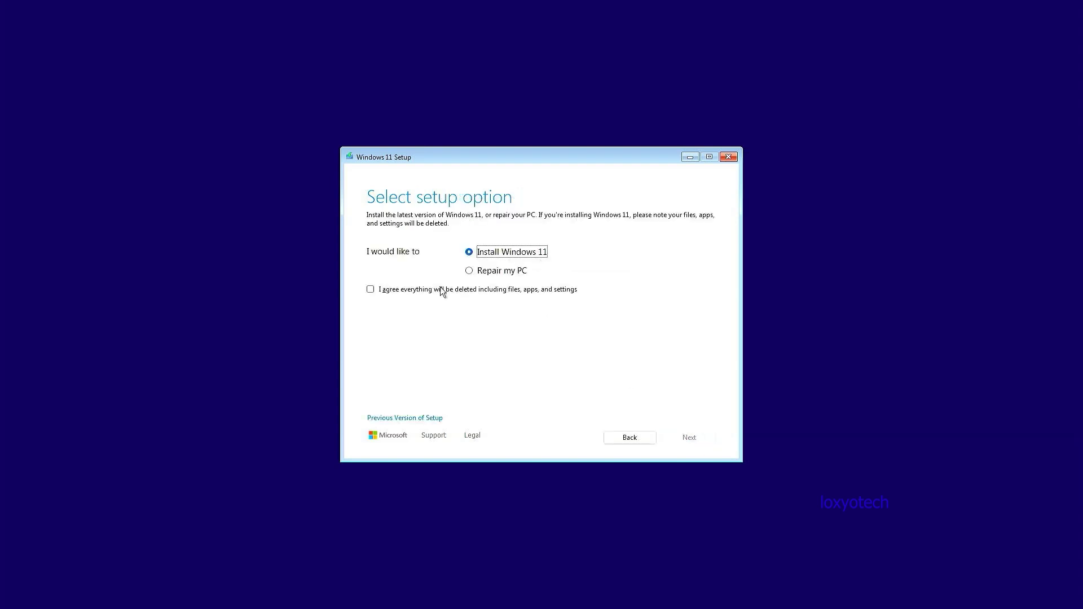
pyautogui.click(695, 438)
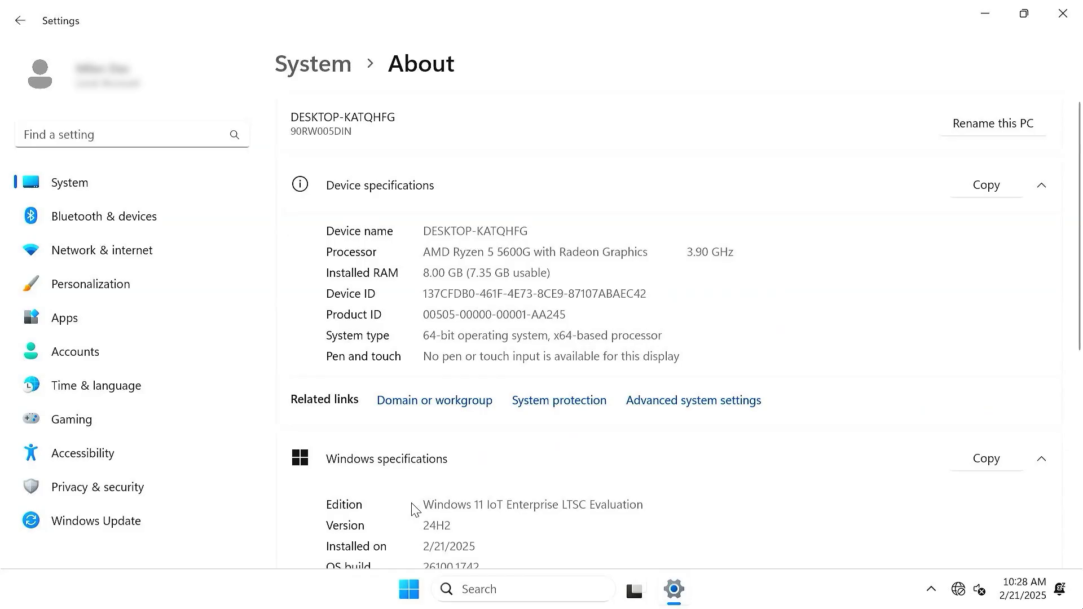
# Confirm the Edition reads Windows 11 IoT Enterprise LTSC Evaluation, then close Settings and Programs and Features
pyautogui.scroll(-3, 415, 509)
pyautogui.moveTo(453, 360); pyautogui.dragTo(653, 362)
pyautogui.scroll(5, 875, 193)
pyautogui.click(1063, 13)
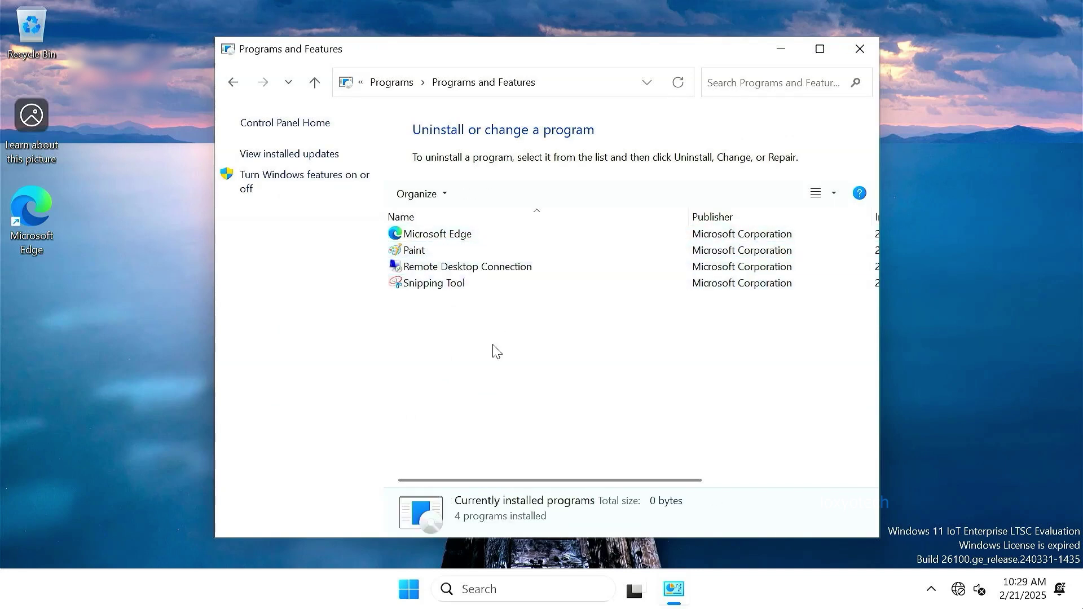
pyautogui.click(855, 51)
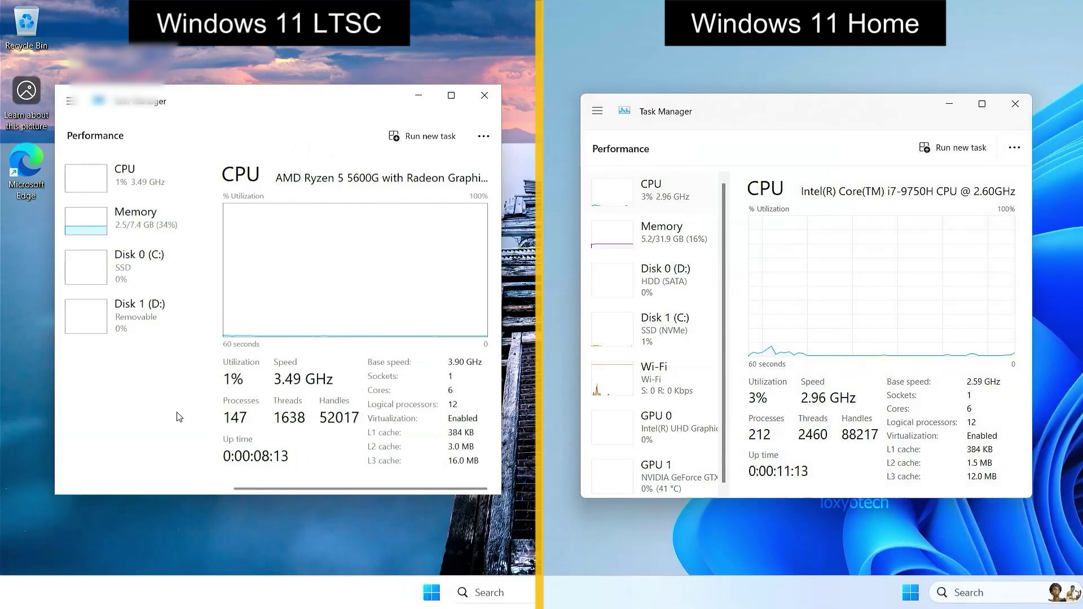